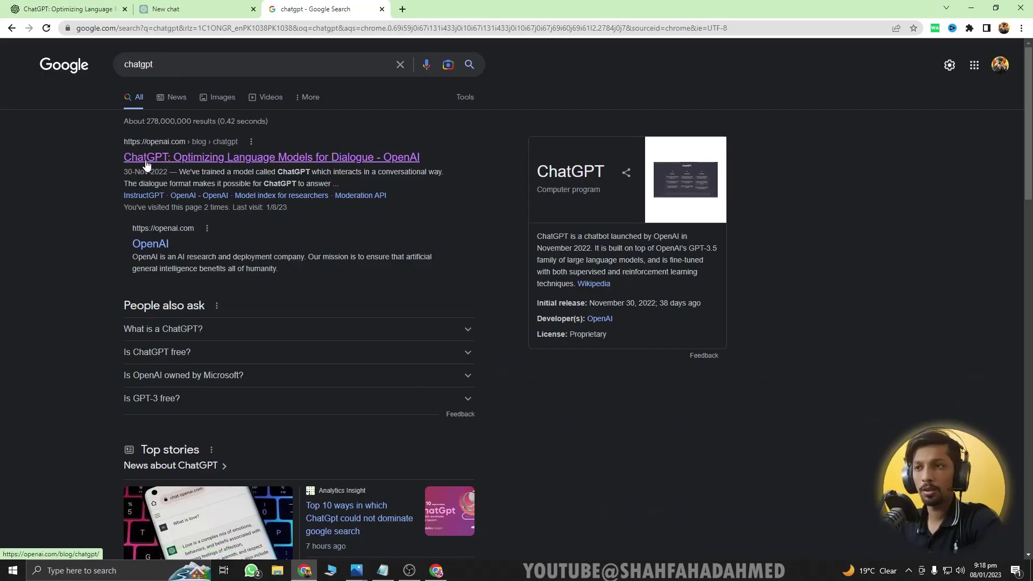
# Open OpenAI's ChatGPT page from the search results, close it, and switch to the already open ChatGPT new chat
pyautogui.click(152, 157)
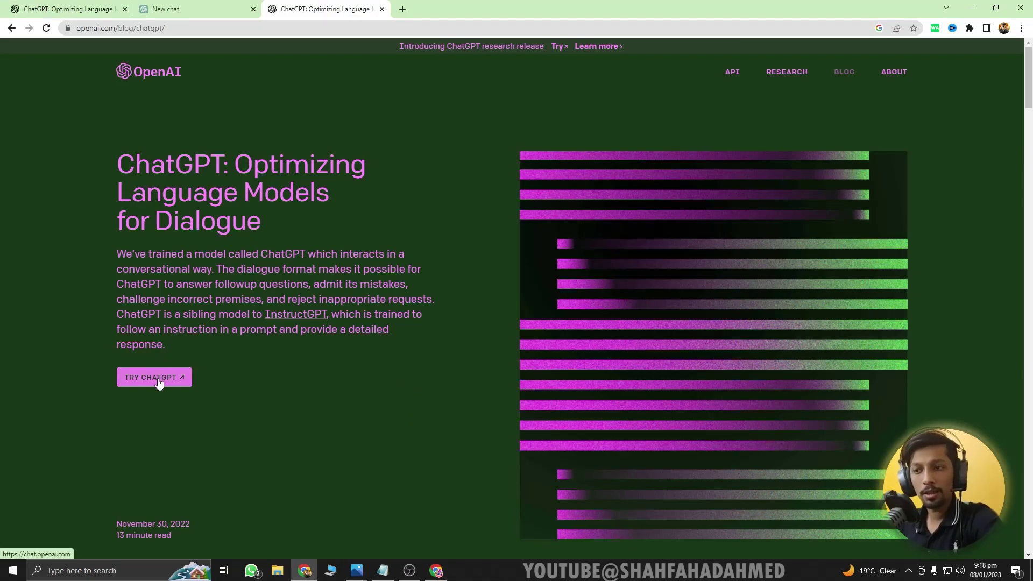
pyautogui.click(382, 9)
pyautogui.click(152, 6)
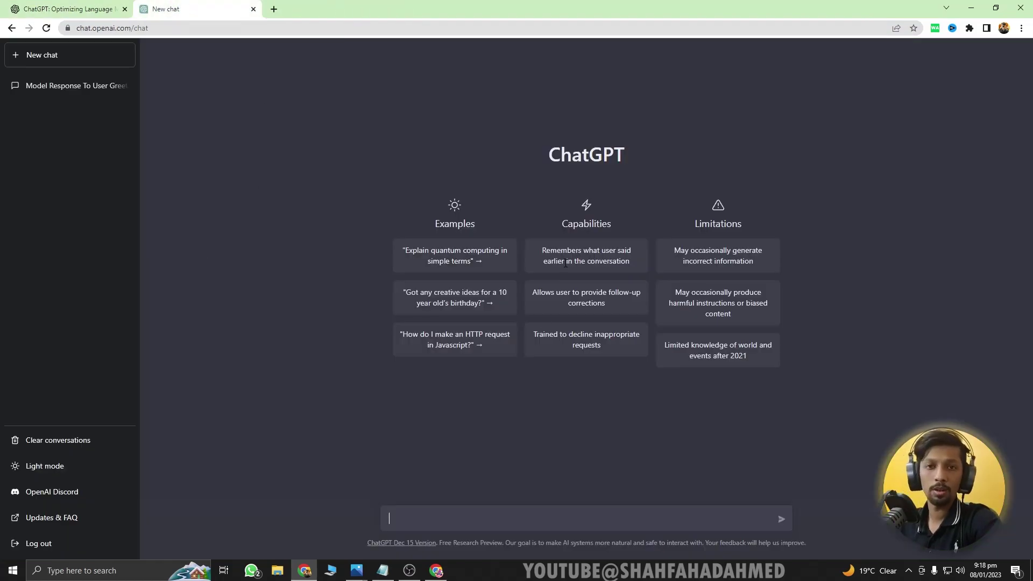
pyautogui.click(461, 523)
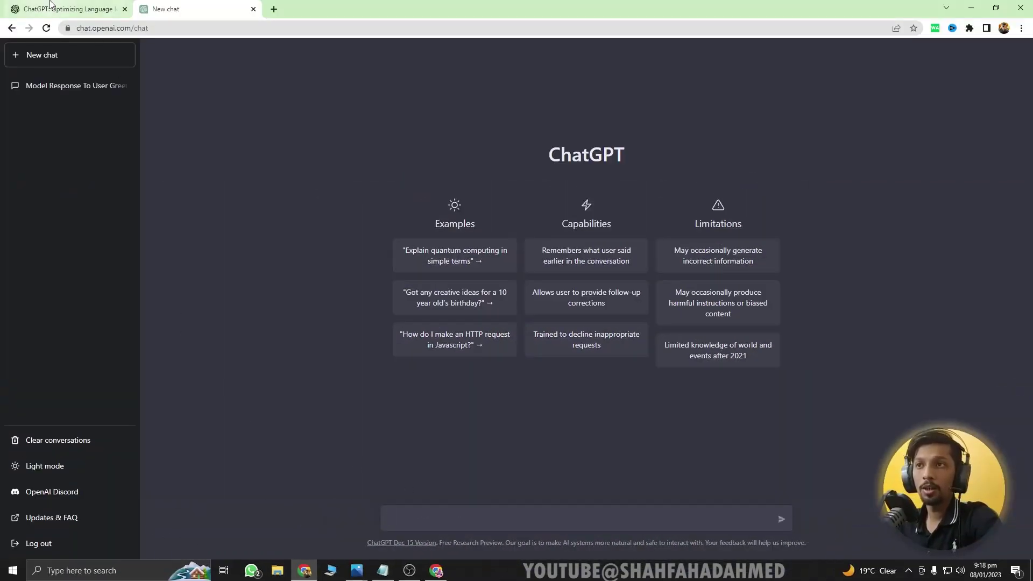
# Search Google for "top 10 cars fastest cars in the world" and look through the Carwow article on the fastest cars
pyautogui.click(51, 5)
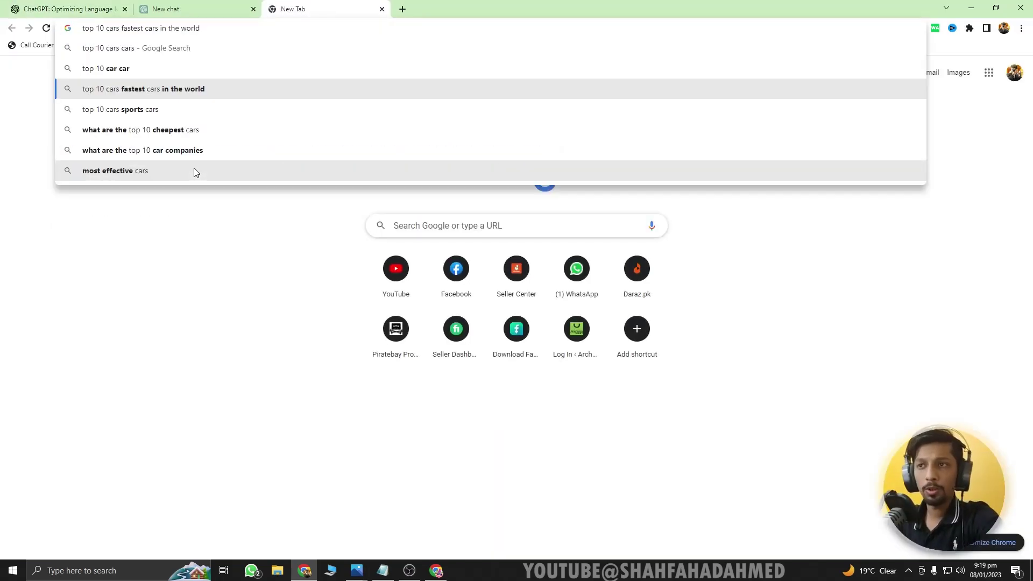
pyautogui.press('Return')
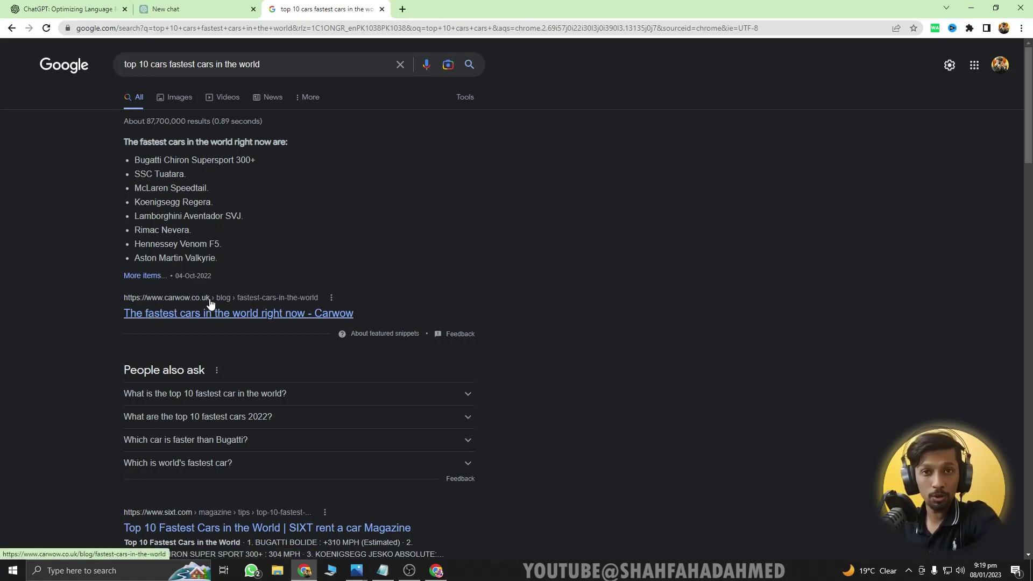
pyautogui.click(197, 319)
pyautogui.scroll(-12, 310, 231)
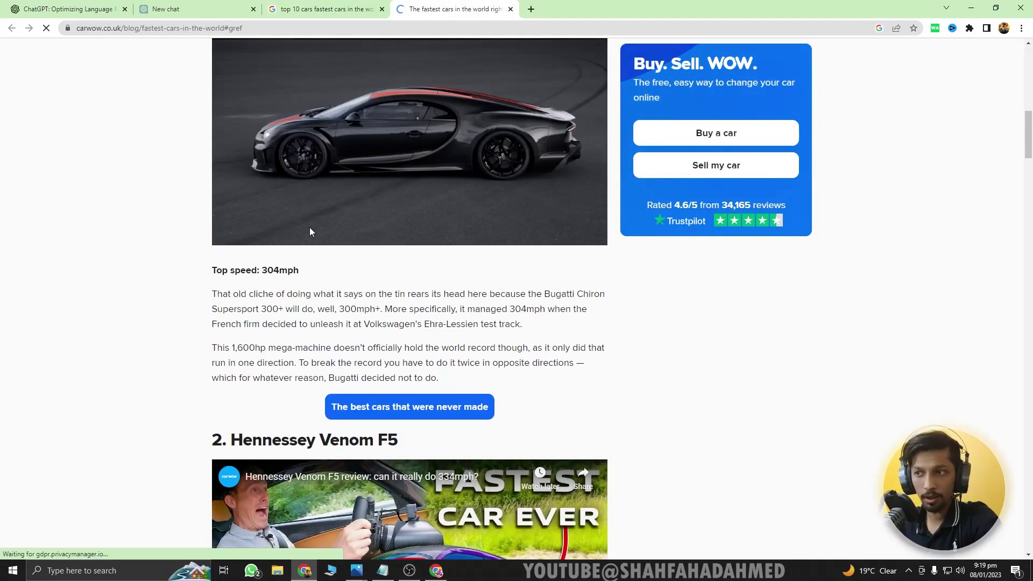
pyautogui.scroll(-5, 310, 231)
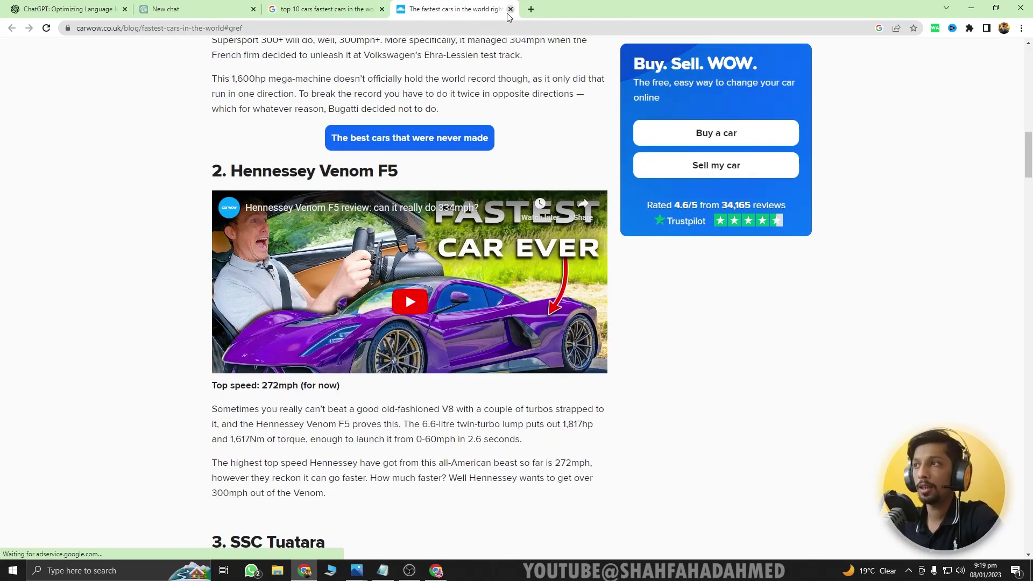
# Close the Carwow article and look through the remaining Google results on the fastest cars
pyautogui.click(510, 9)
pyautogui.scroll(-4, 216, 203)
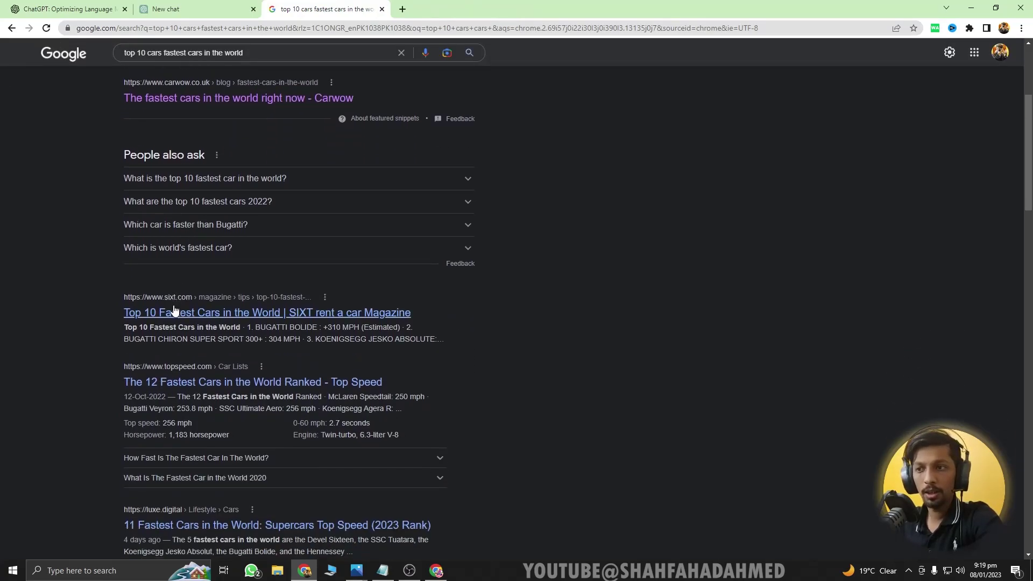
pyautogui.scroll(-6, 178, 301)
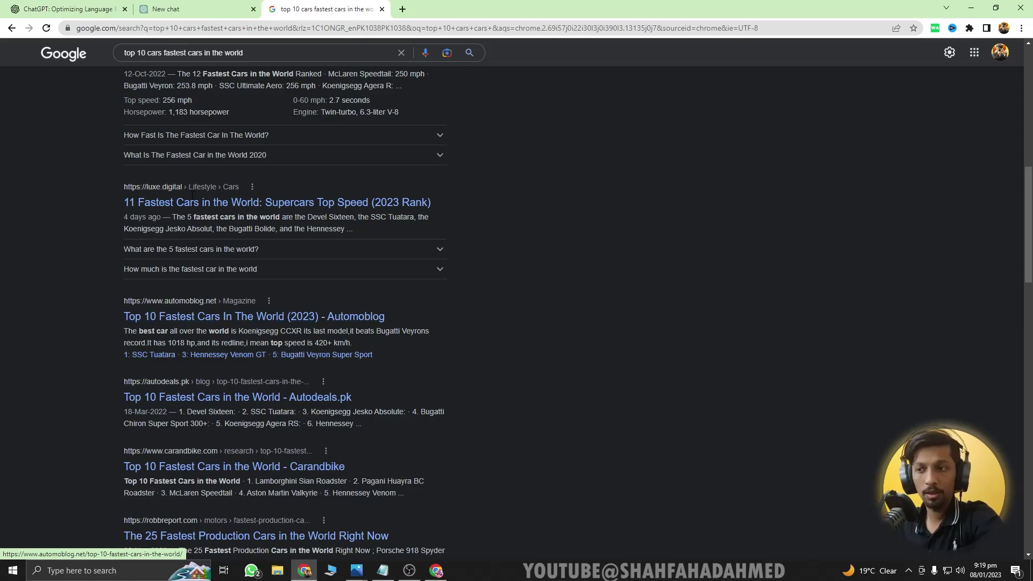
# Go back to the ChatGPT new chat and send the prompt "write one page about history of turkey"
pyautogui.click(70, 9)
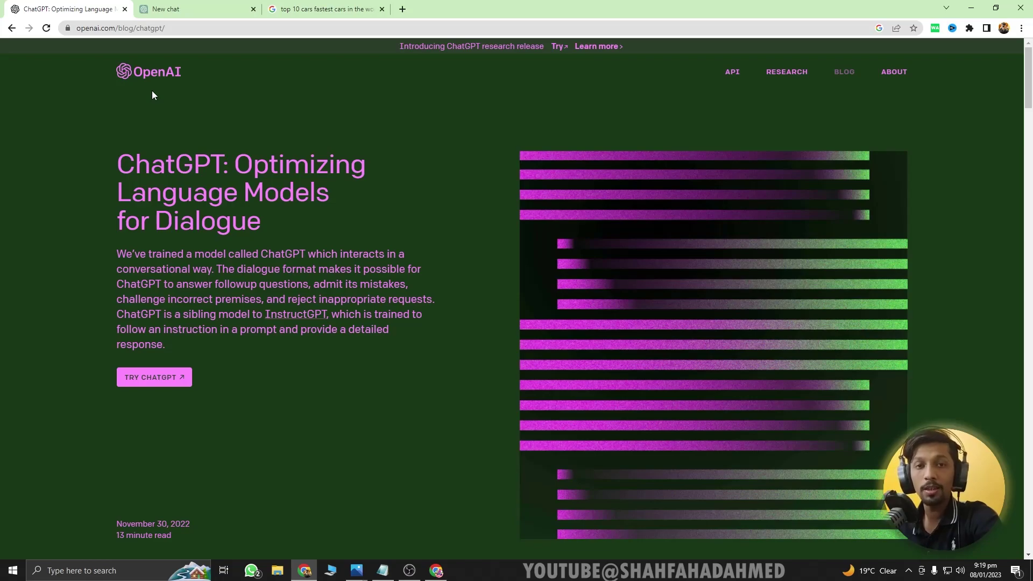
pyautogui.click(195, 9)
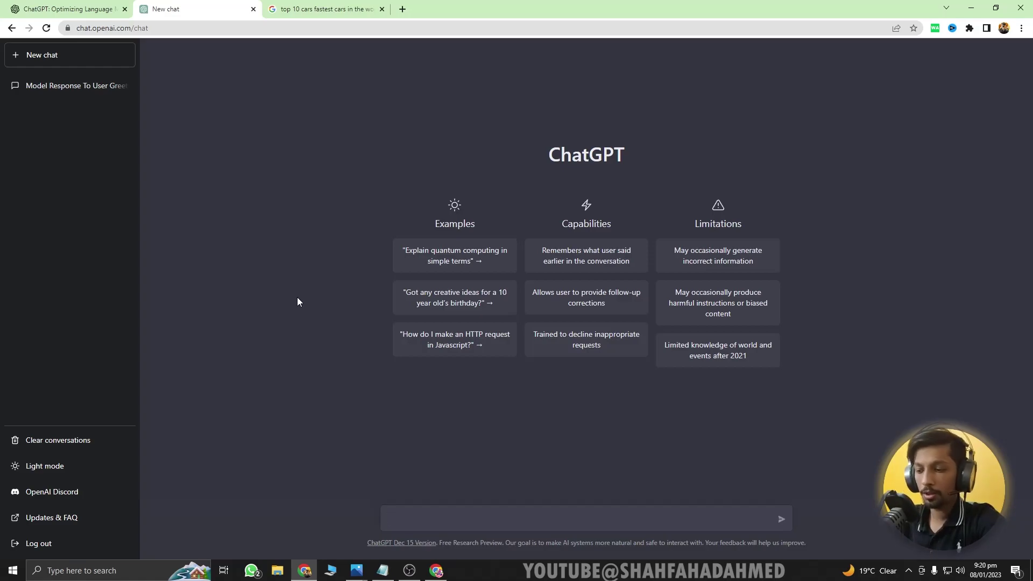
pyautogui.write('write ')
pyautogui.write('one page about ')
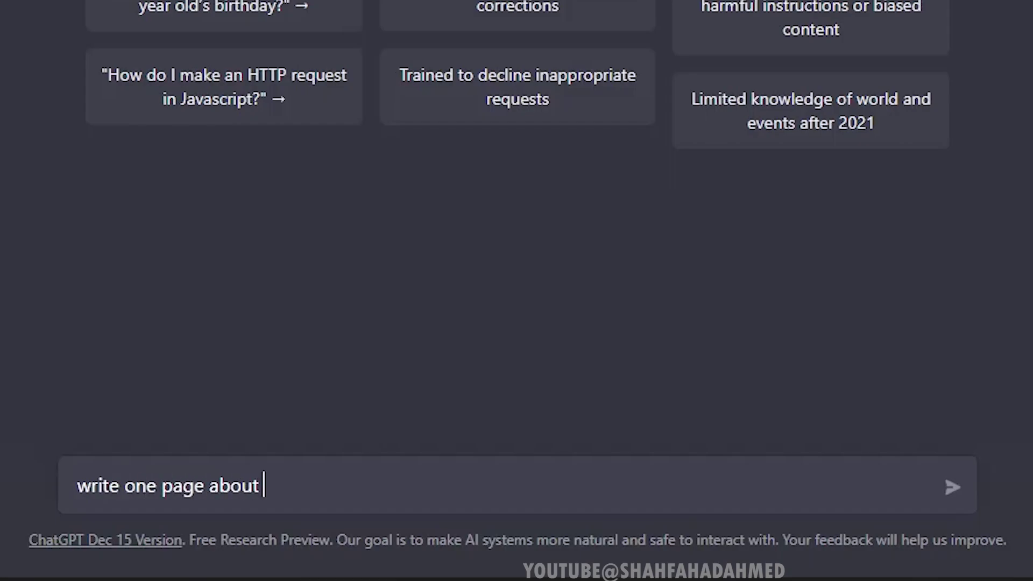
pyautogui.write('t')
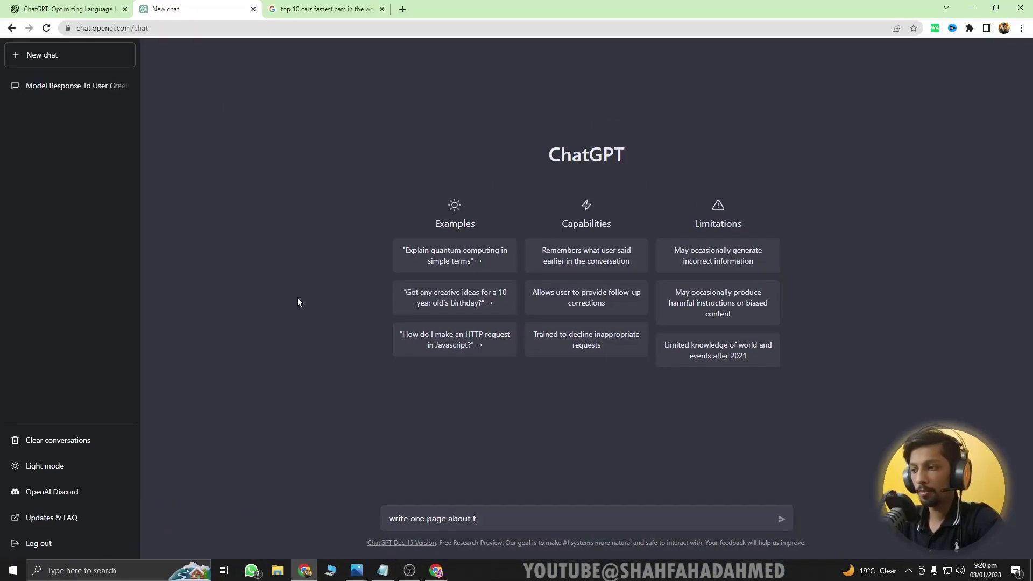
pyautogui.press('BackSpace')
pyautogui.write('history of turkey')
pyautogui.press('Return')
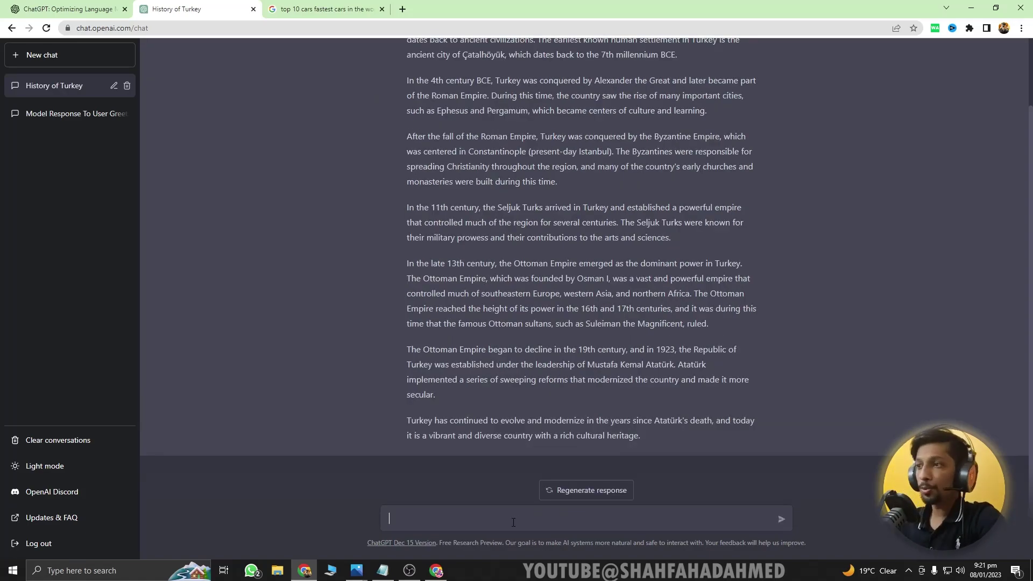
# Look over the Turkey history answer and ask ChatGPT "What are the best smartphones under 400$"
pyautogui.scroll(2, 650, 398)
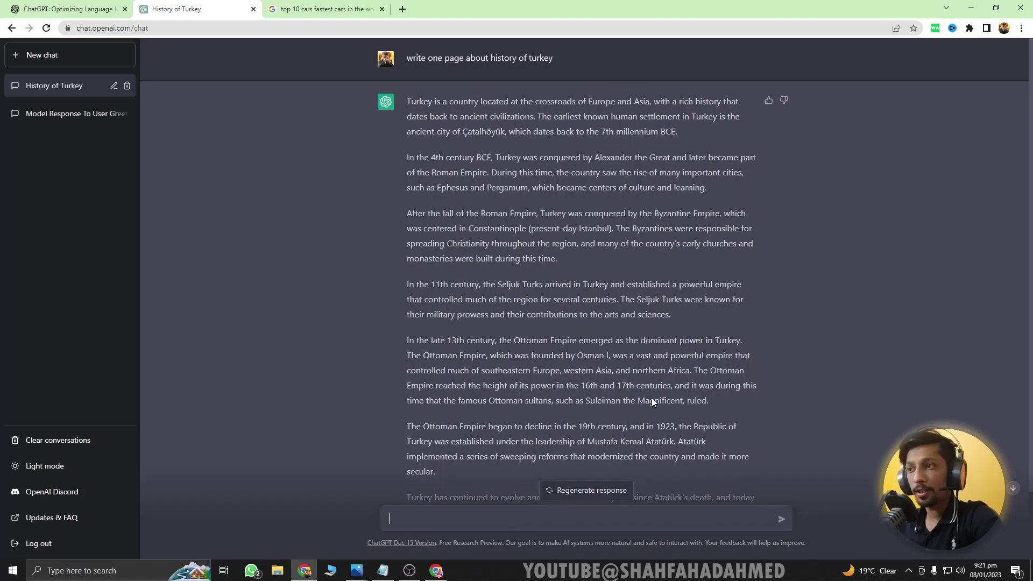
pyautogui.click(470, 524)
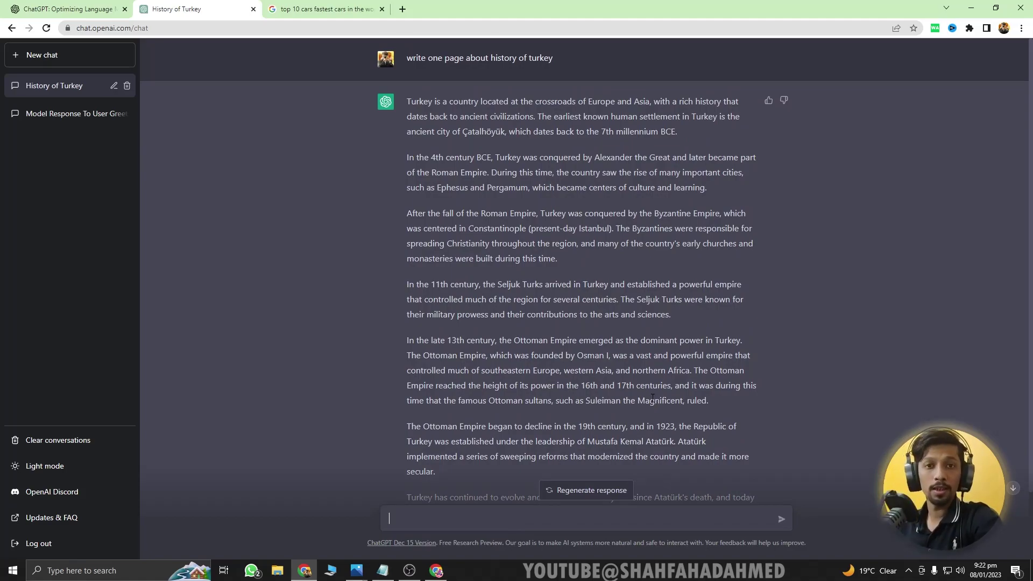
pyautogui.scroll(-2, 470, 525)
pyautogui.write('What are the best smartphones under 400$')
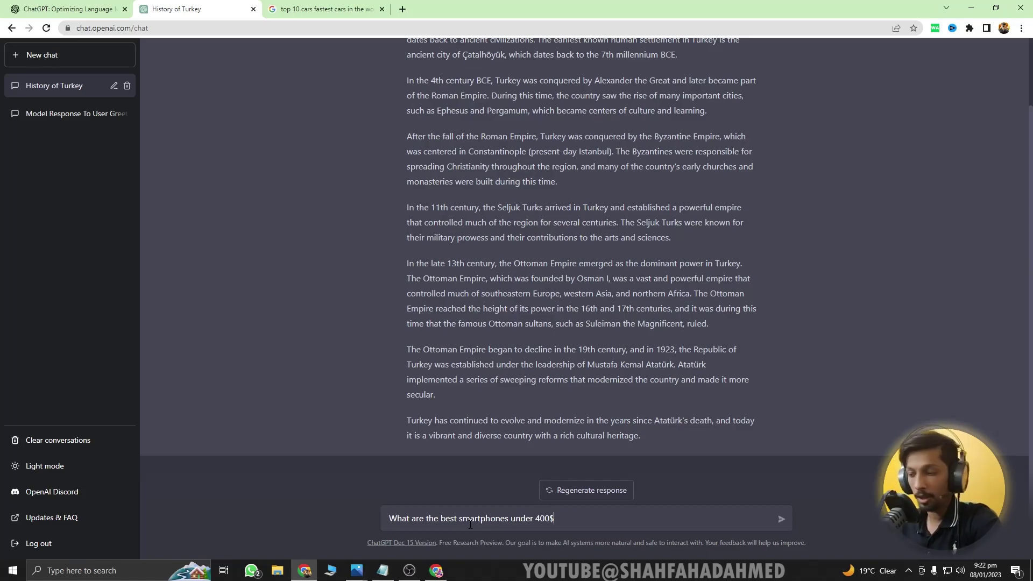
pyautogui.hotkey('shift', 'Return')
pyautogui.press('Return')
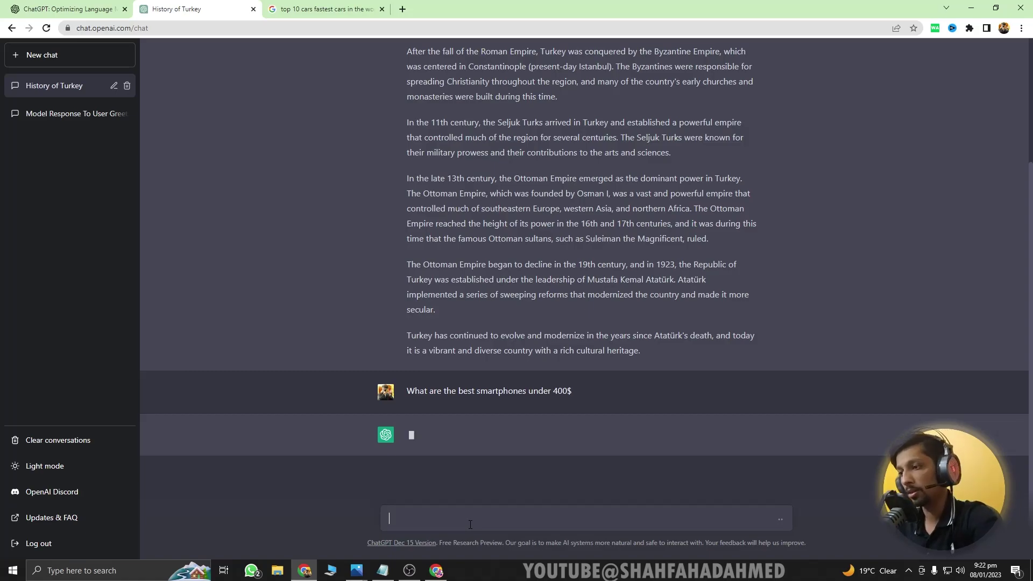
# Review the recommended smartphones and their specifications in ChatGPT's answer
pyautogui.moveTo(419, 434); pyautogui.dragTo(491, 423)
pyautogui.click(486, 433)
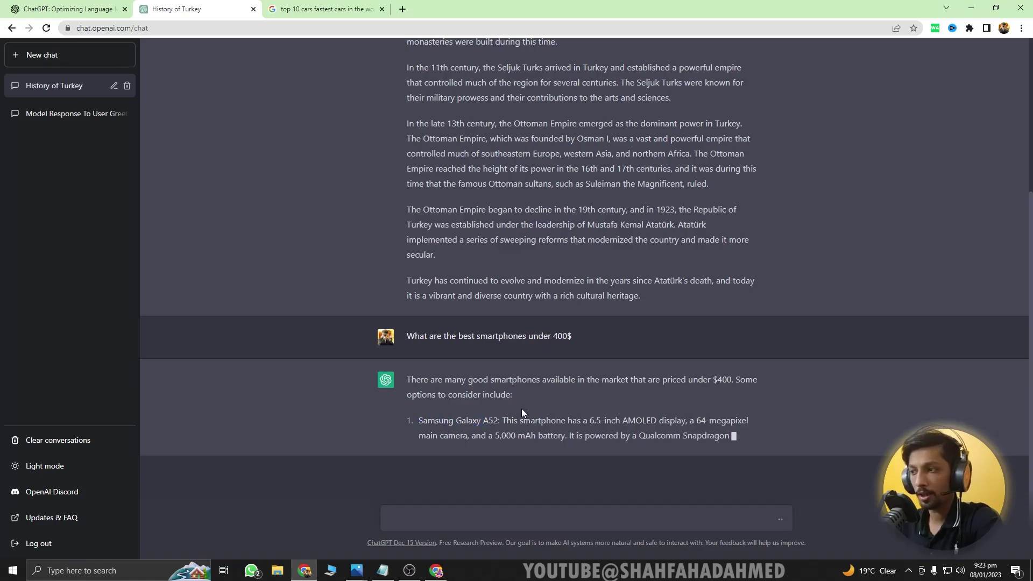
pyautogui.moveTo(553, 407); pyautogui.dragTo(645, 409)
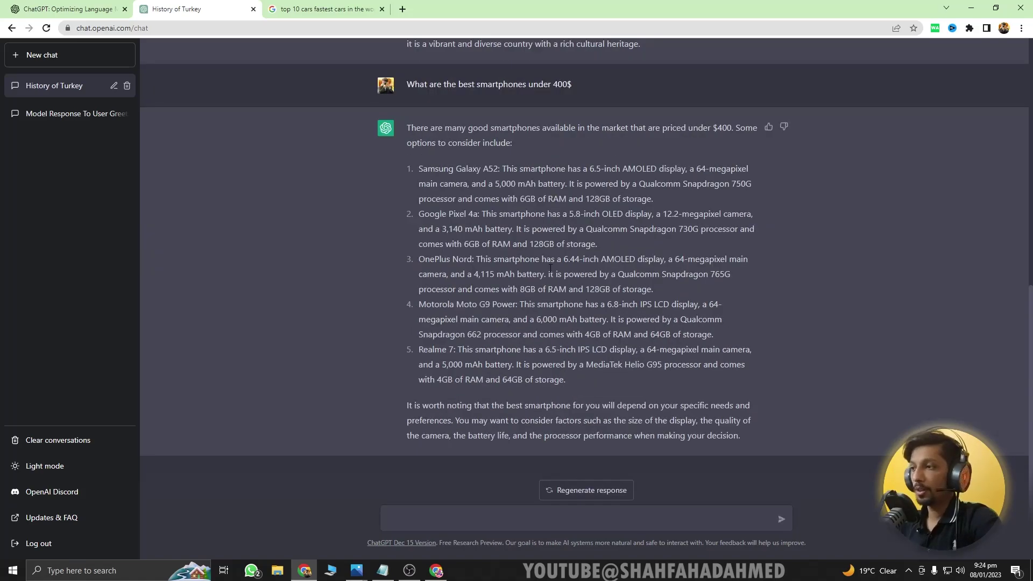
pyautogui.moveTo(438, 174); pyautogui.dragTo(471, 199)
pyautogui.click(461, 346)
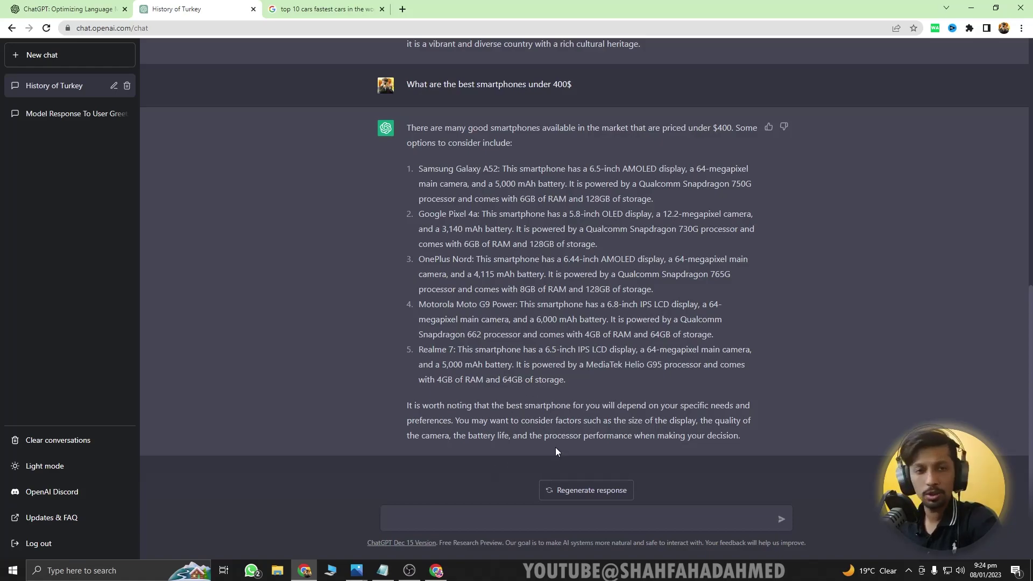
# Send ChatGPT the prompt "Write a code for line following robot using arduino"
pyautogui.click(509, 523)
pyautogui.write('Write a code for line fo')
pyautogui.write('llowing robot using arduino')
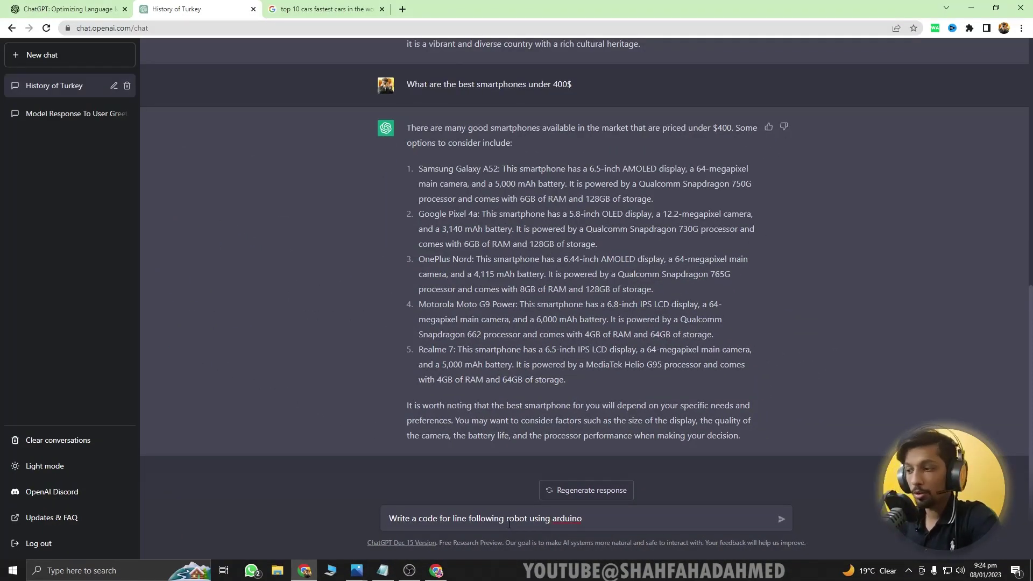
pyautogui.press('Return')
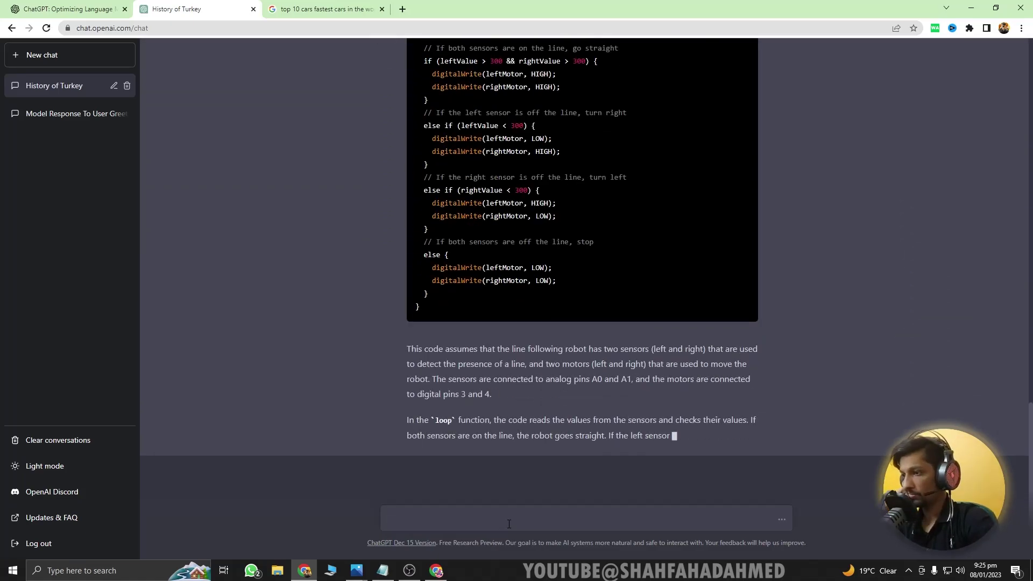
# Examine the generated Arduino code, highlighting the left and right motor pin definitions
pyautogui.scroll(7, 547, 385)
pyautogui.scroll(1, 464, 177)
pyautogui.scroll(-8, 416, 294)
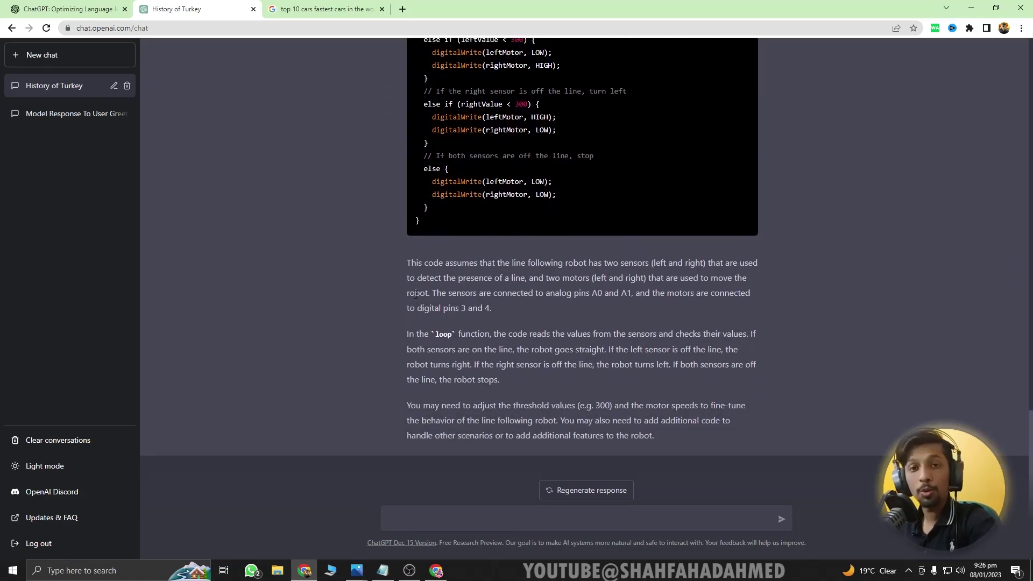
pyautogui.scroll(7, 416, 293)
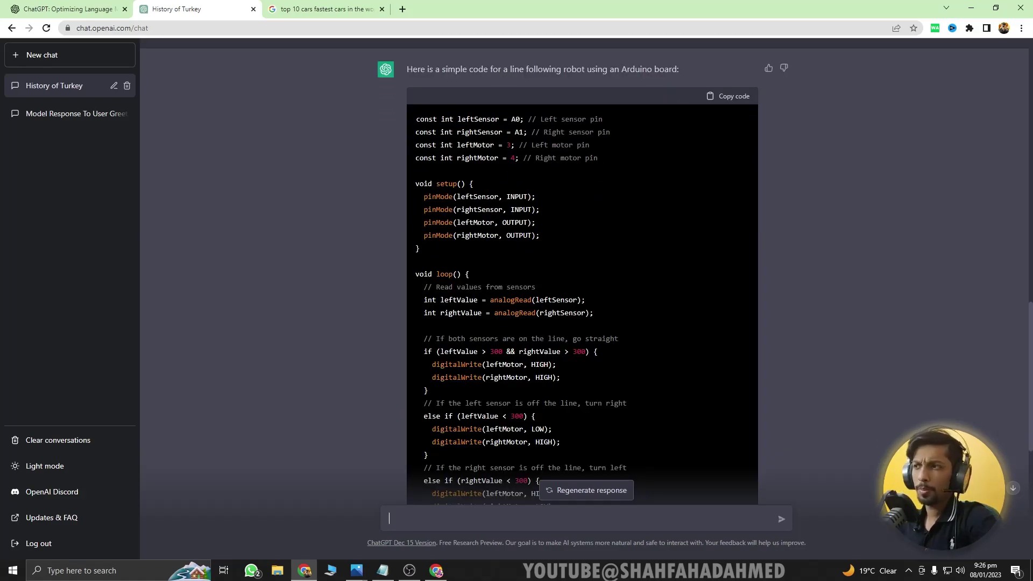
pyautogui.moveTo(519, 157); pyautogui.dragTo(487, 158)
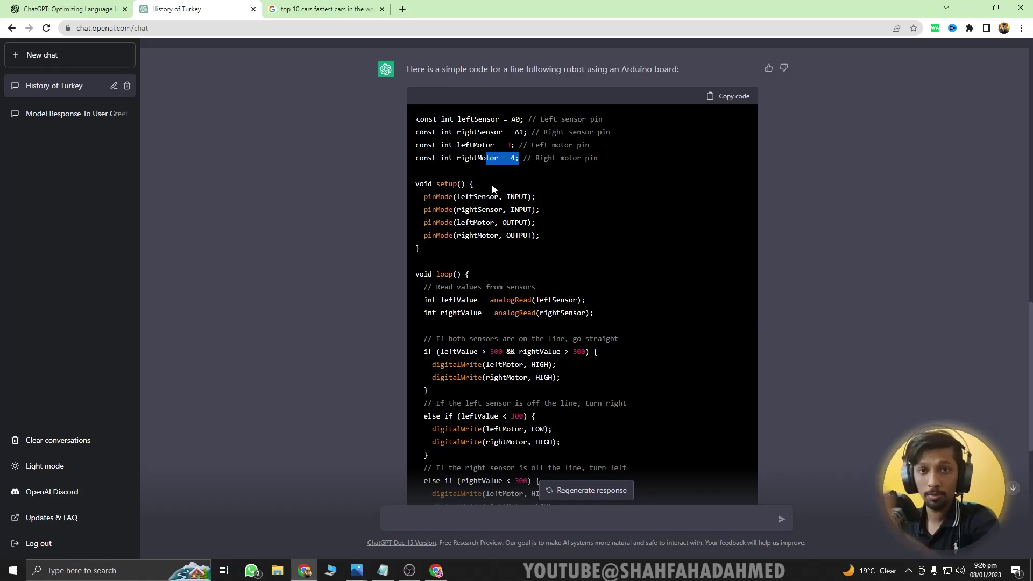
pyautogui.moveTo(527, 158); pyautogui.dragTo(432, 145)
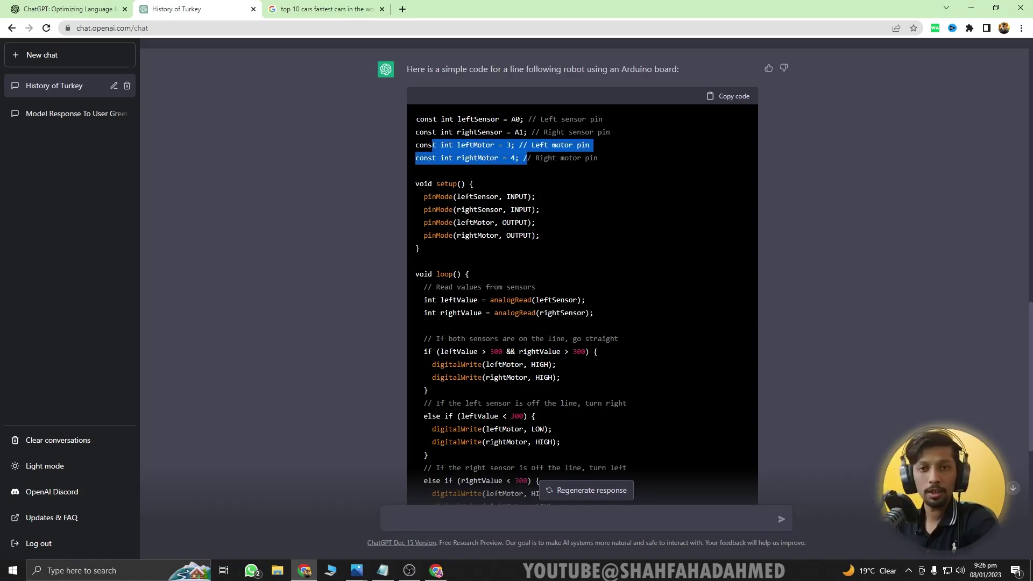
pyautogui.scroll(-2, 582, 269)
pyautogui.scroll(1, 582, 269)
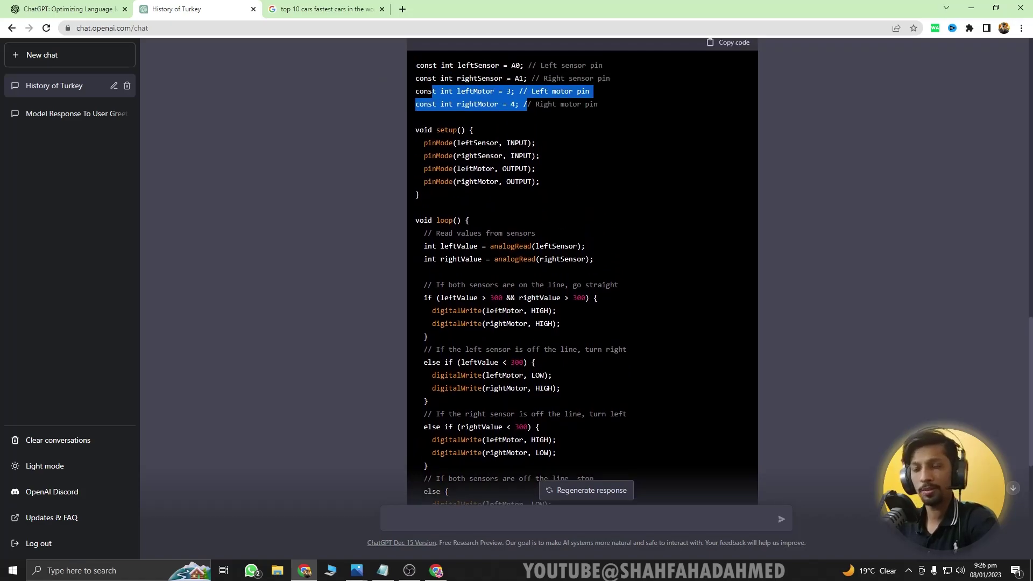
# Examine the sensor threshold conditions in the code's loop function, highlighting the go-straight condition and the right sensor's threshold
pyautogui.scroll(-1, 582, 269)
pyautogui.moveTo(436, 244); pyautogui.dragTo(589, 244)
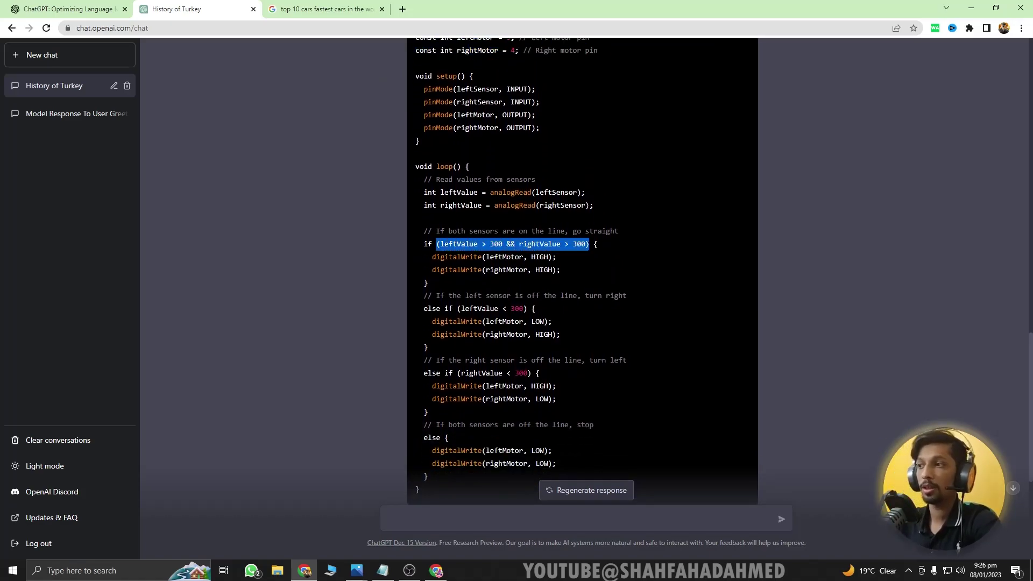
pyautogui.click(529, 276)
pyautogui.scroll(-2, 504, 360)
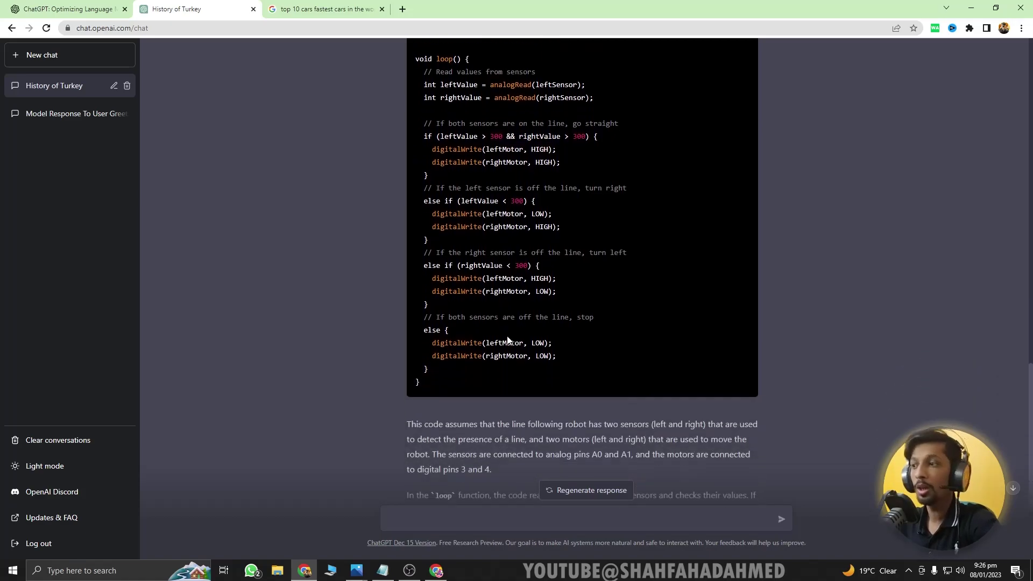
pyautogui.moveTo(519, 265); pyautogui.dragTo(528, 265)
pyautogui.scroll(-1, 433, 353)
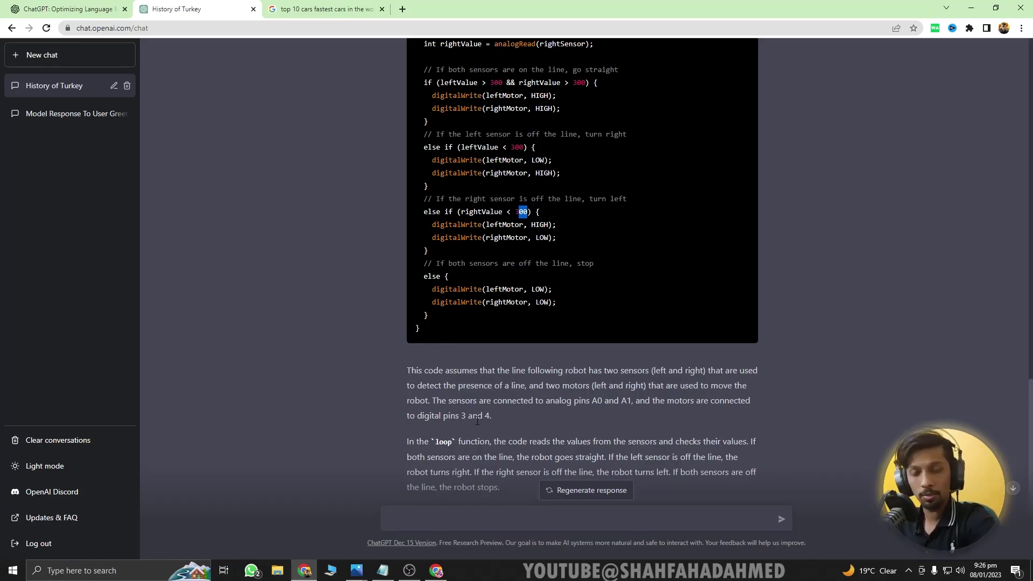
# Read the explanation below the code about threshold values, motor speeds, sensors and motors, and return to the conversation's beginning
pyautogui.scroll(-2, 476, 424)
pyautogui.moveTo(579, 405); pyautogui.dragTo(705, 404)
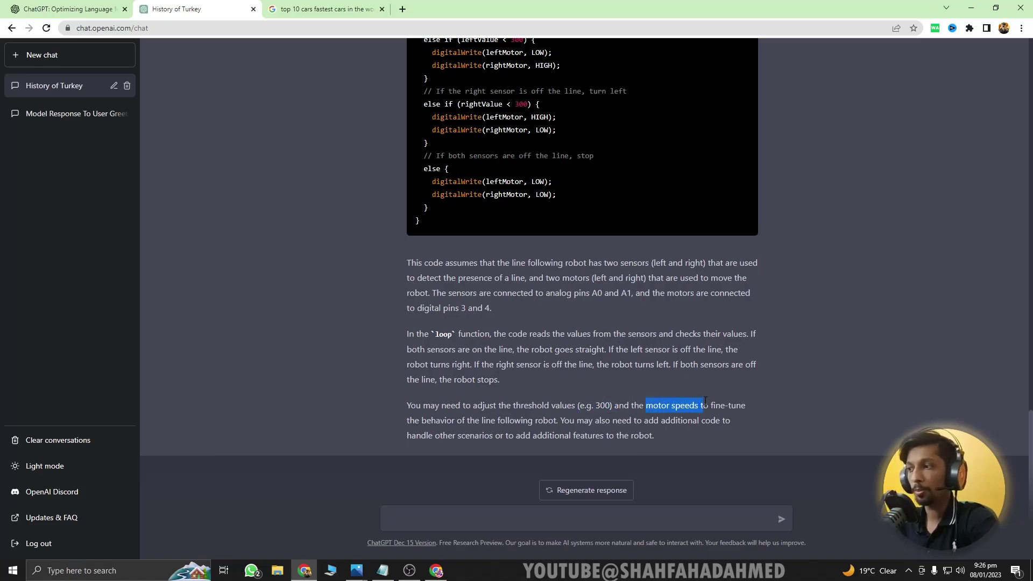
pyautogui.moveTo(468, 334); pyautogui.dragTo(587, 334)
pyautogui.moveTo(624, 279); pyautogui.dragTo(575, 290)
pyautogui.scroll(6, 575, 291)
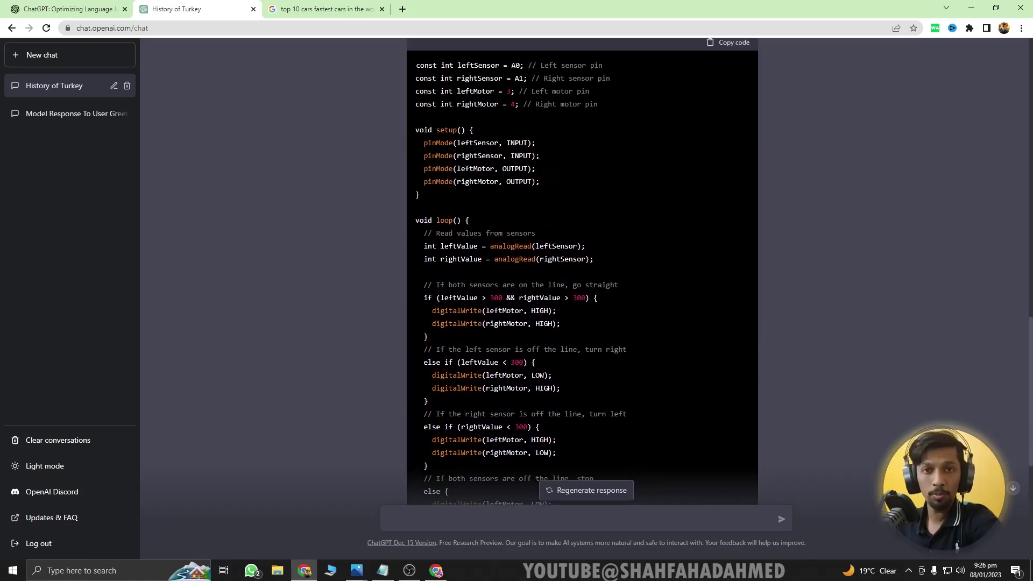
pyautogui.scroll(-5, 331, 223)
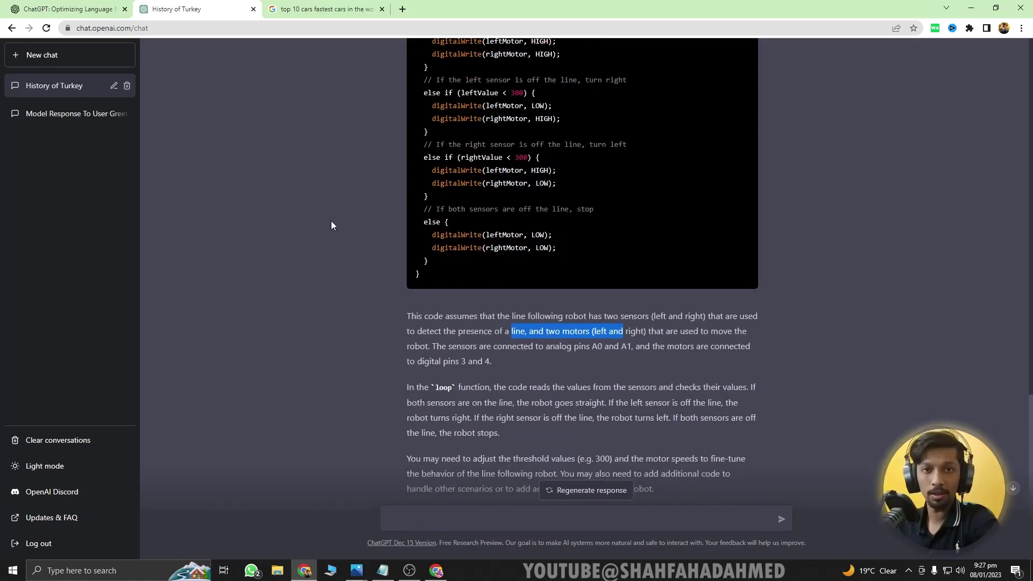
pyautogui.scroll(-1, 331, 225)
pyautogui.scroll(20, 367, 377)
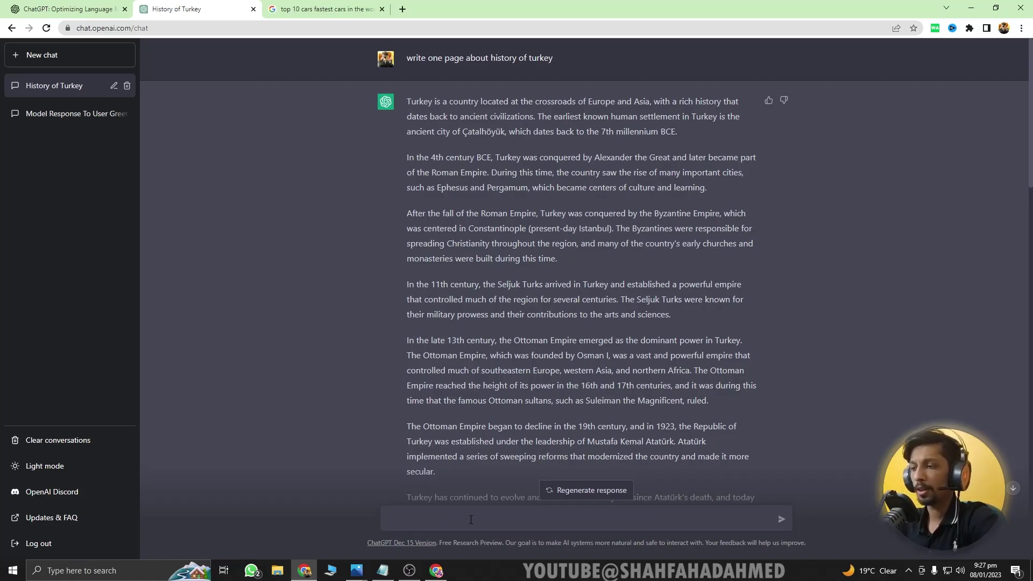
pyautogui.scroll(-4, 395, 331)
pyautogui.scroll(4, 398, 329)
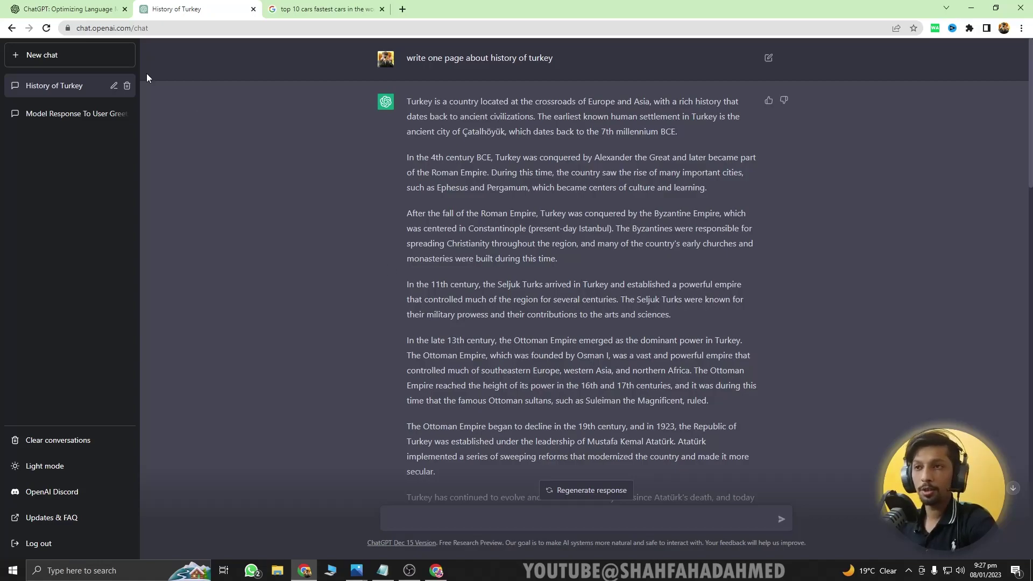
# Switch to the other Chrome window showing OpenAI's ChatGPT blog page and launch ChatGPT from there
pyautogui.click(92, 6)
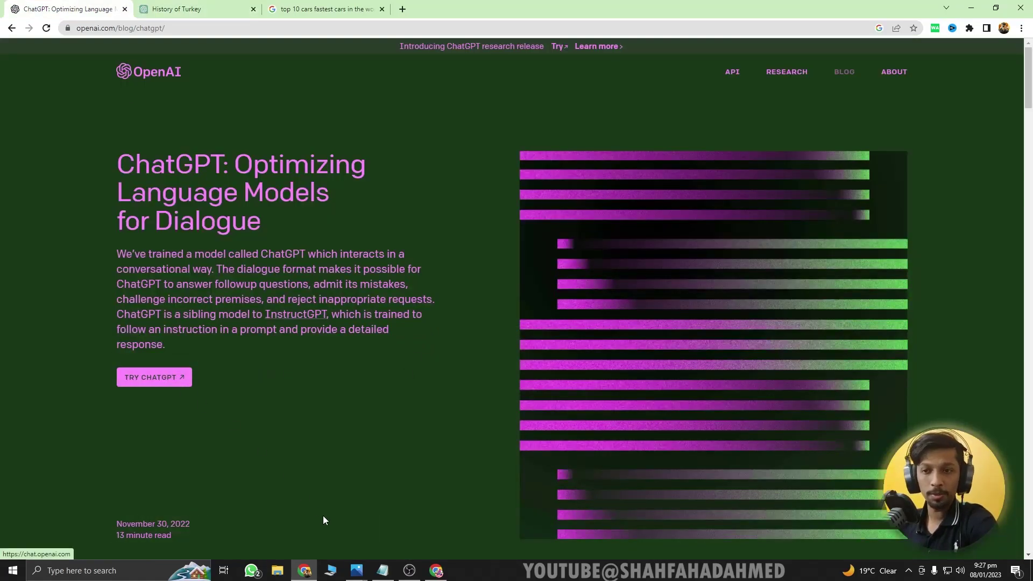
pyautogui.click(436, 570)
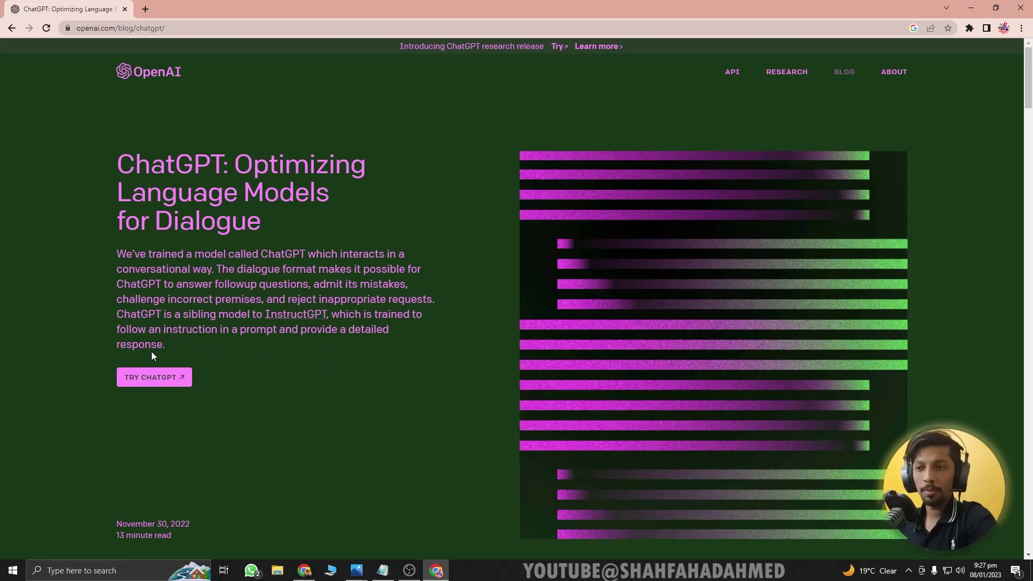
pyautogui.click(154, 376)
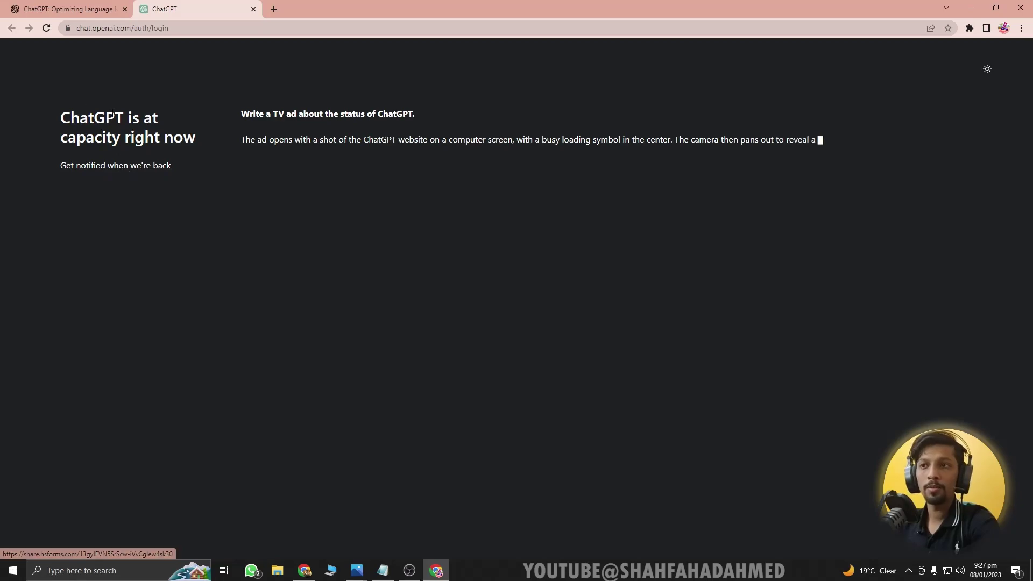
# Highlight part of the ChatGPT capacity notice, and view its "Get notified when we're back" form before closing it
pyautogui.moveTo(139, 118); pyautogui.dragTo(95, 118)
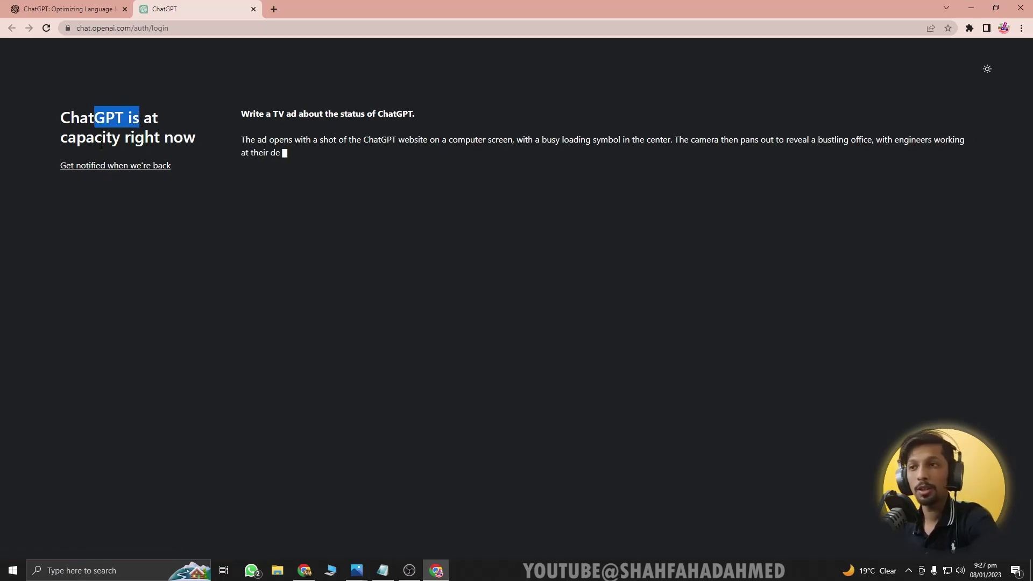
pyautogui.click(124, 165)
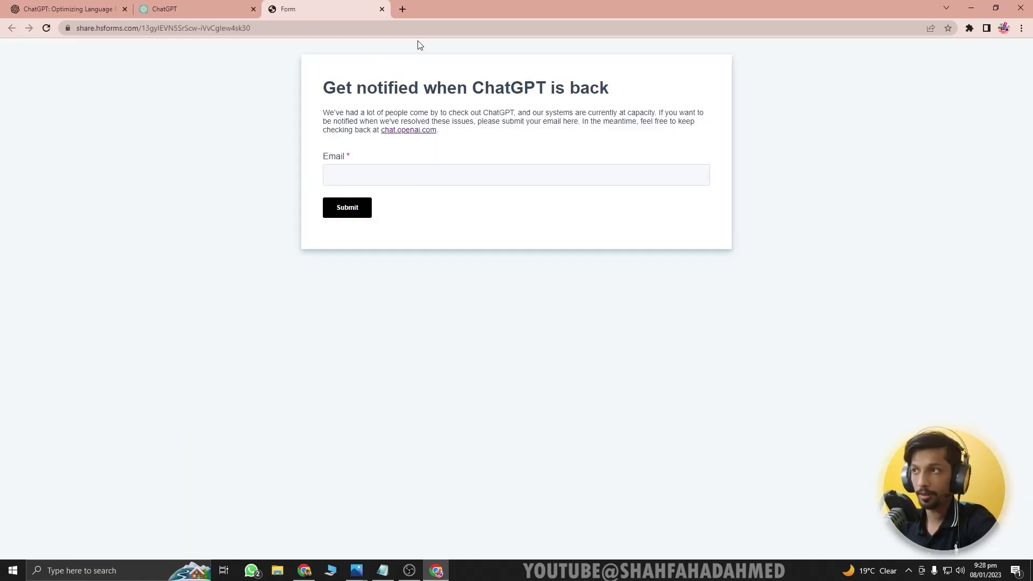
pyautogui.click(381, 9)
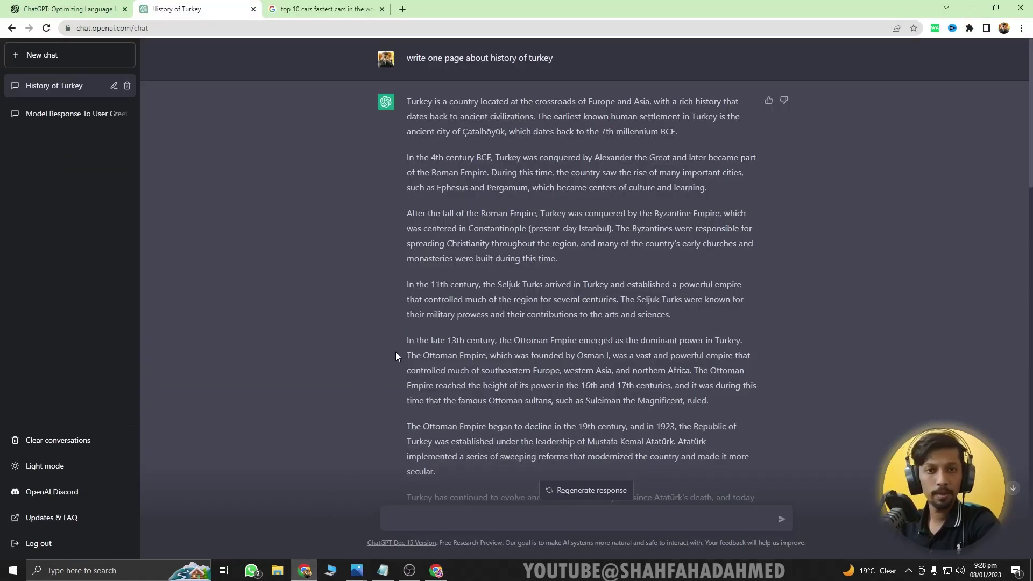
pyautogui.scroll(-20, 396, 351)
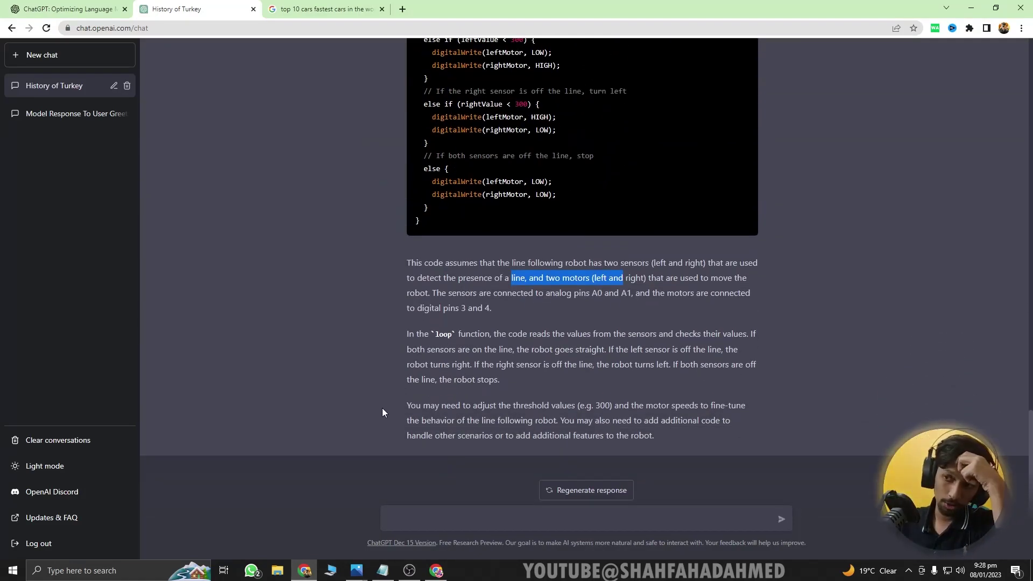
pyautogui.scroll(20, 382, 408)
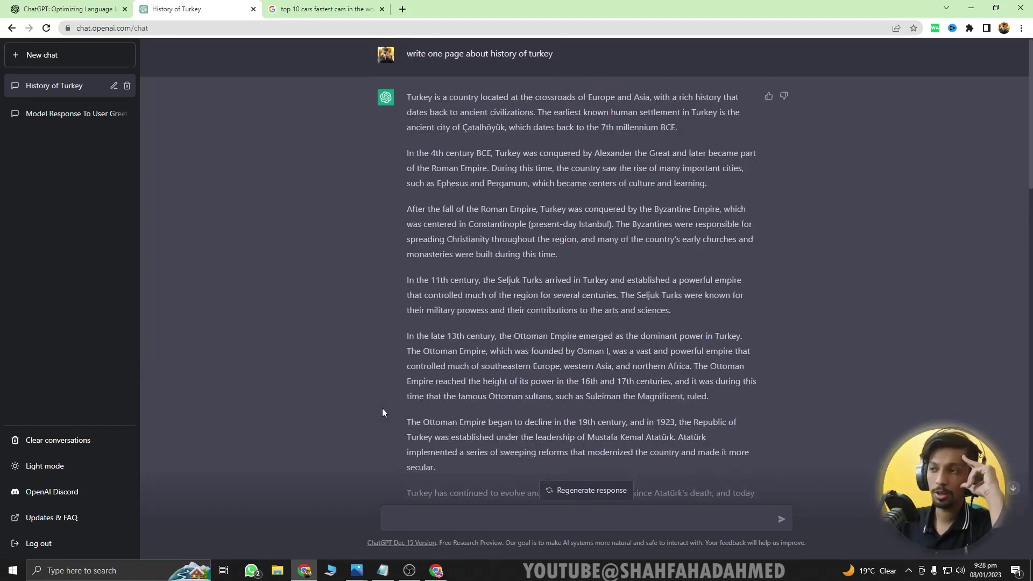